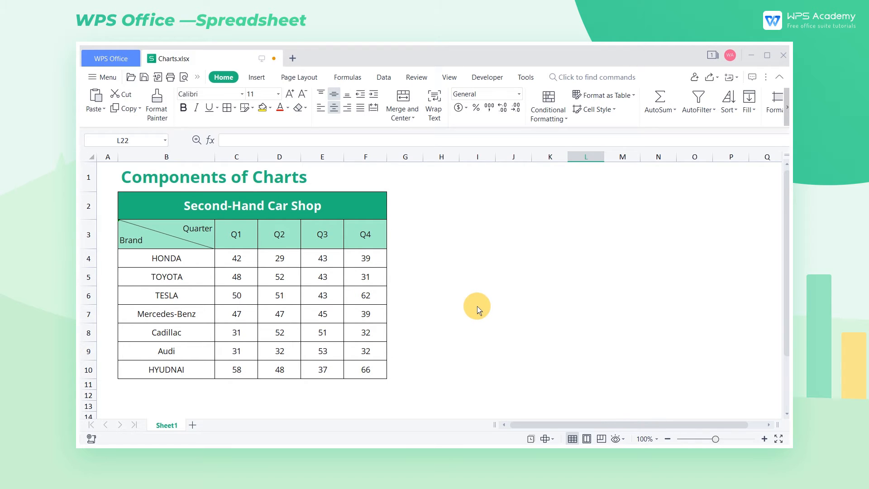
Insert a 2-D clustered column chart from the second-hand car sales data in B3:F10, including the brand and quarter labels
left_click_drag(186, 232, 365, 368)
left_click(260, 82)
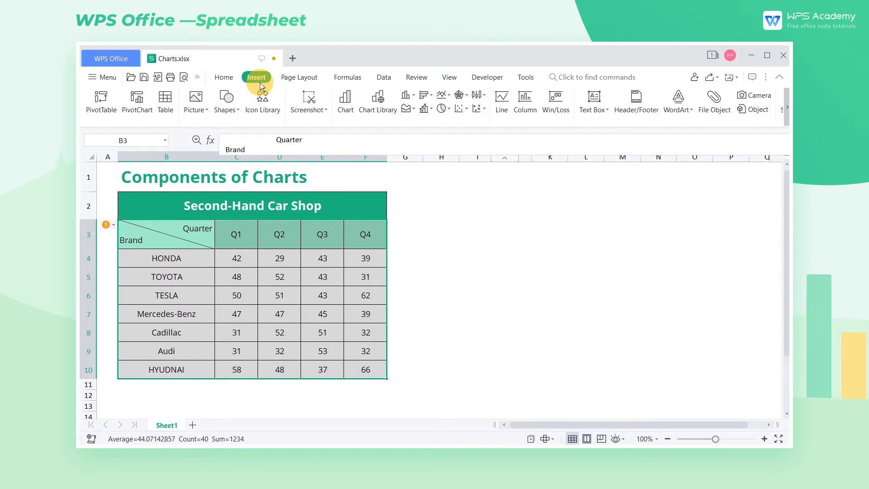
left_click(413, 92)
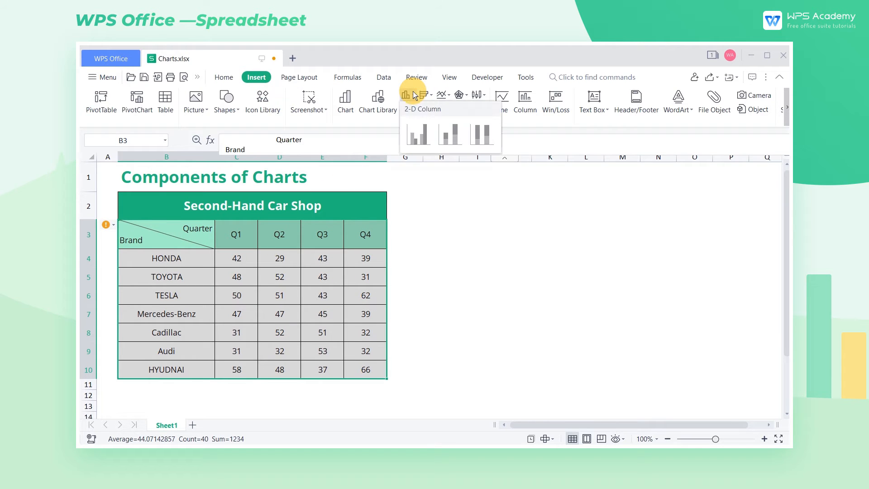
left_click(420, 140)
Place the column chart directly beside the sales table and enlarge it to about 9.05 cm high by 17.55 cm wide
left_click_drag(389, 222, 481, 208)
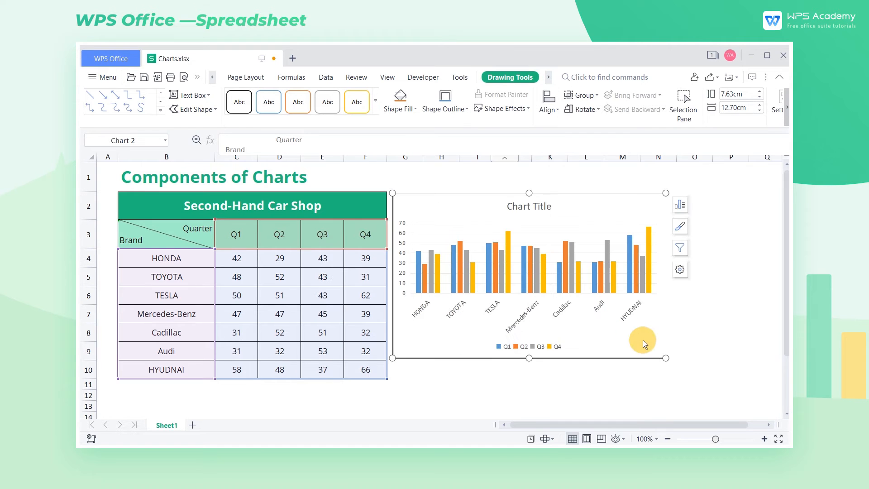
left_click_drag(665, 358, 770, 387)
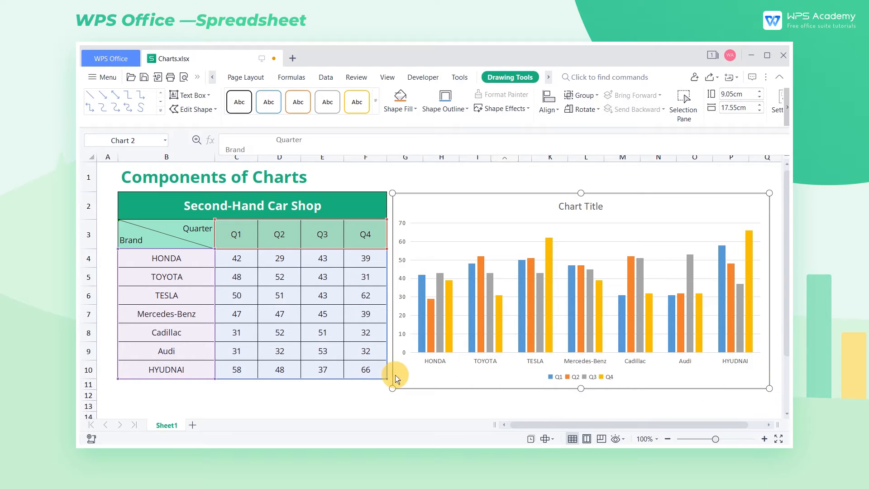
Clear the Q4 sales values in F4:F10 to test the chart's link to its data, and undo the deletion
mouse_move(387, 378)
left_mouse_down()
mouse_move(377, 314)
mouse_move(385, 375)
left_mouse_up()
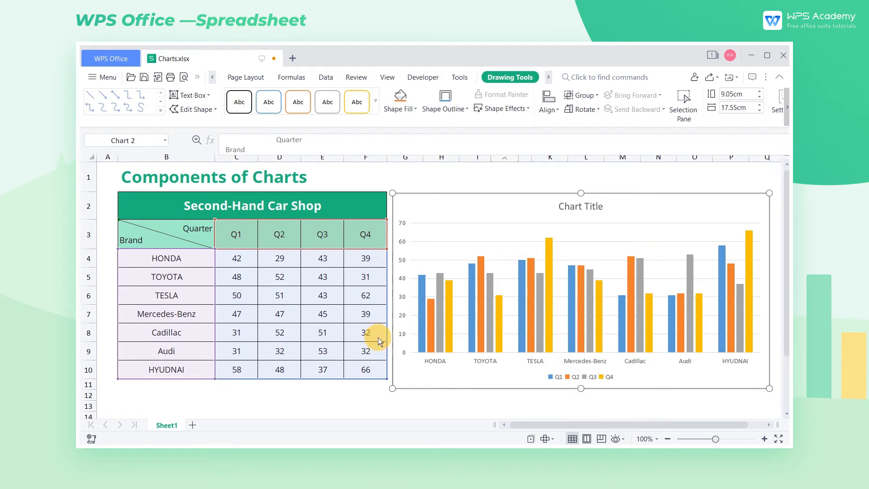
left_click_drag(367, 261, 375, 366)
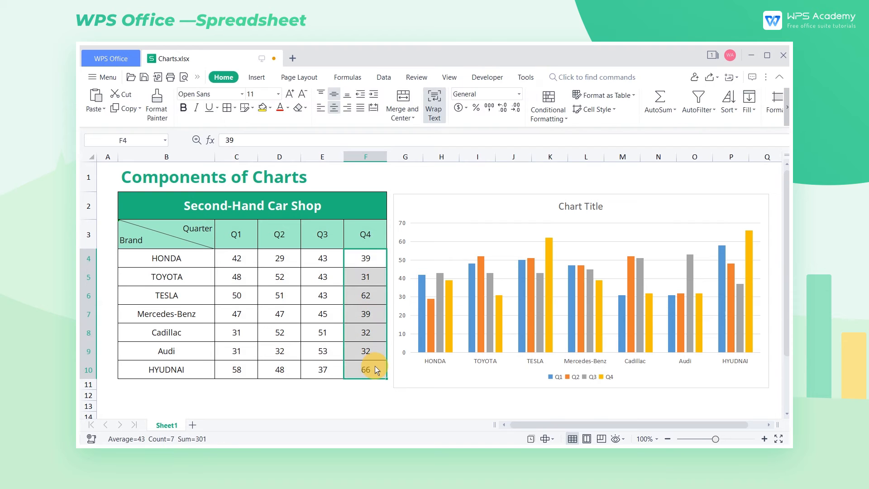
key("Delete")
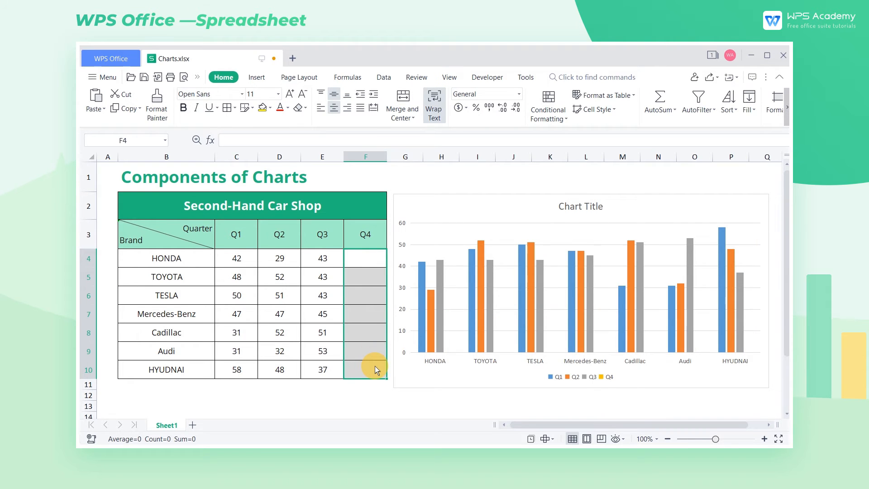
key("ctrl+z")
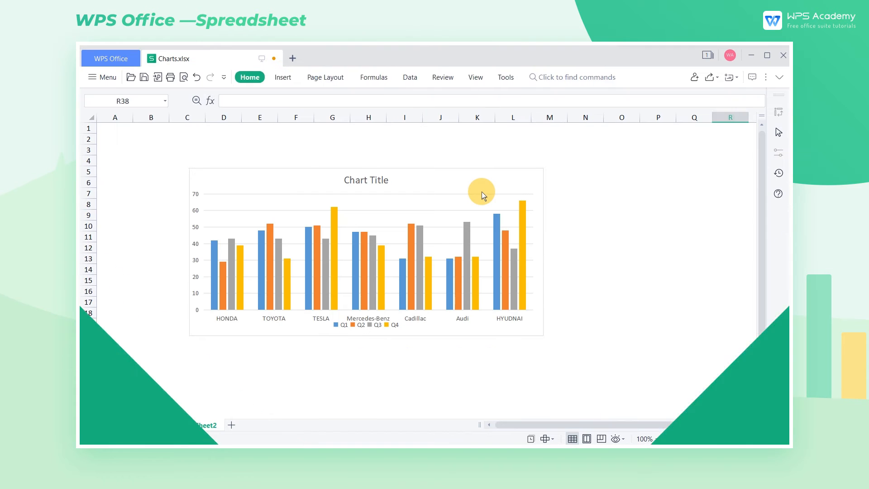
Enlarge the Sheet2 chart to reach about column O and row 24, then shift its plot area up and enlarge it slightly
left_click(482, 192)
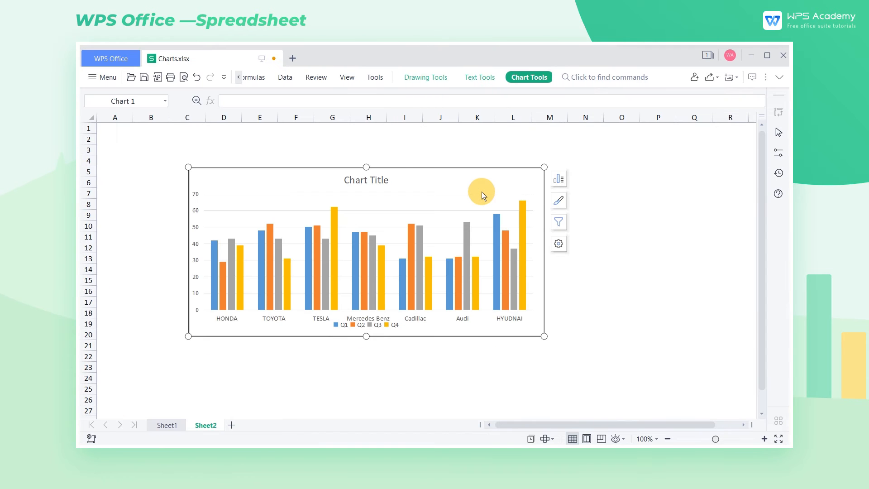
left_click_drag(545, 338, 640, 382)
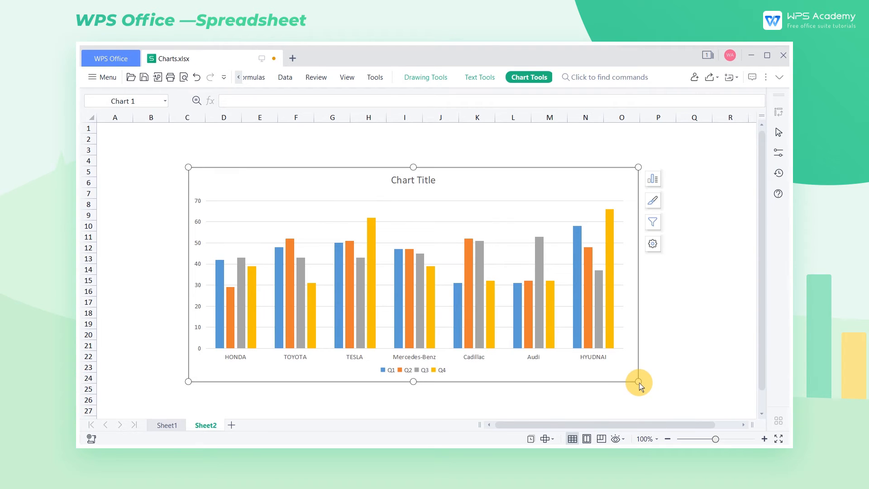
left_click(499, 210)
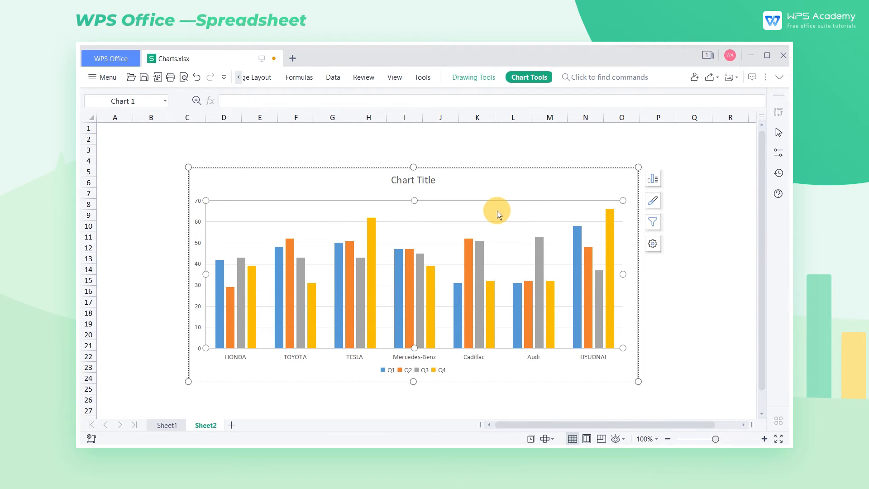
left_click_drag(499, 211, 495, 204)
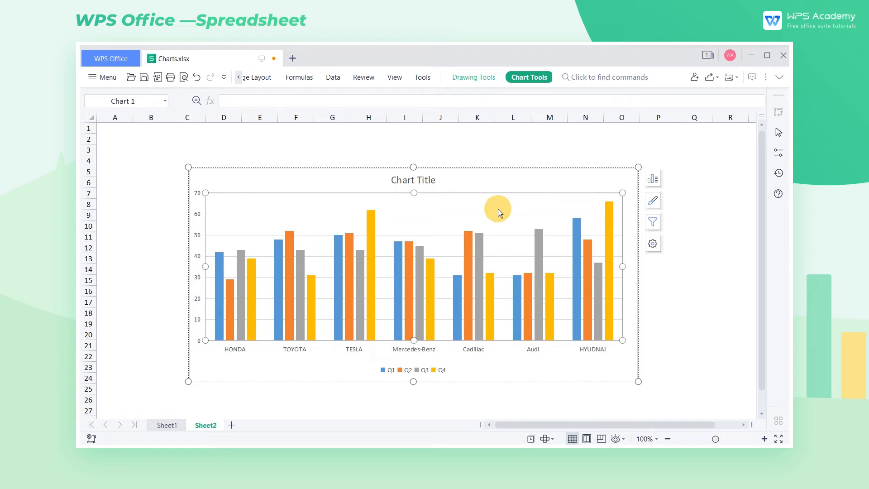
left_click_drag(623, 341, 626, 351)
Change the Sheet2 chart's title to "Sales Comparison Chart" and close the formatting pane
double_click(425, 183)
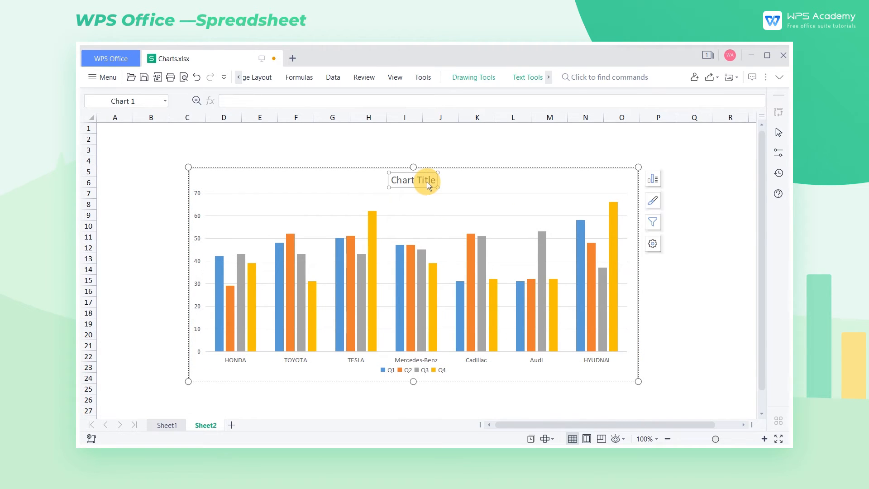
type("Sales Comparison Chart")
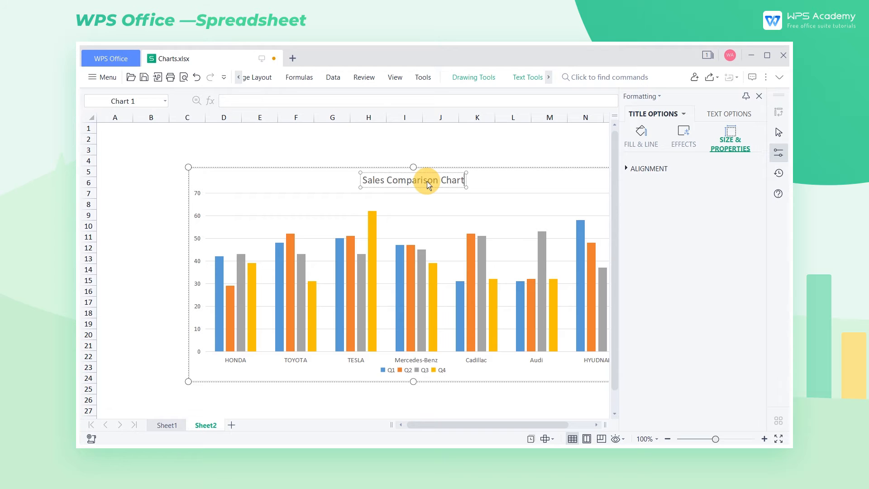
left_click(527, 162)
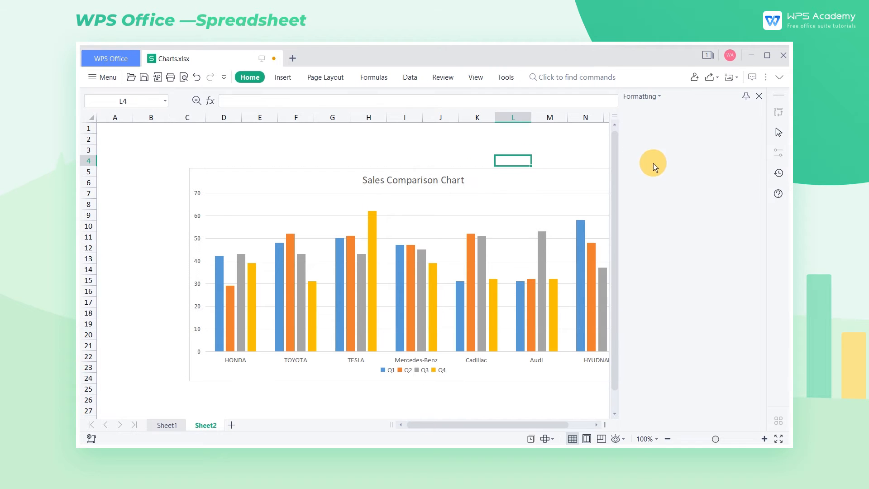
left_click(759, 96)
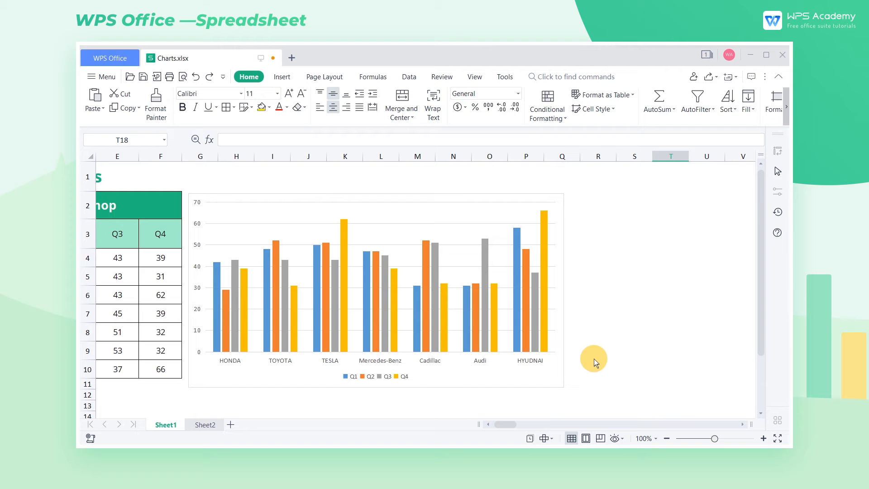
Add a chart title to the Sheet1 column chart and set its text to "Sales sheet"
left_click(470, 209)
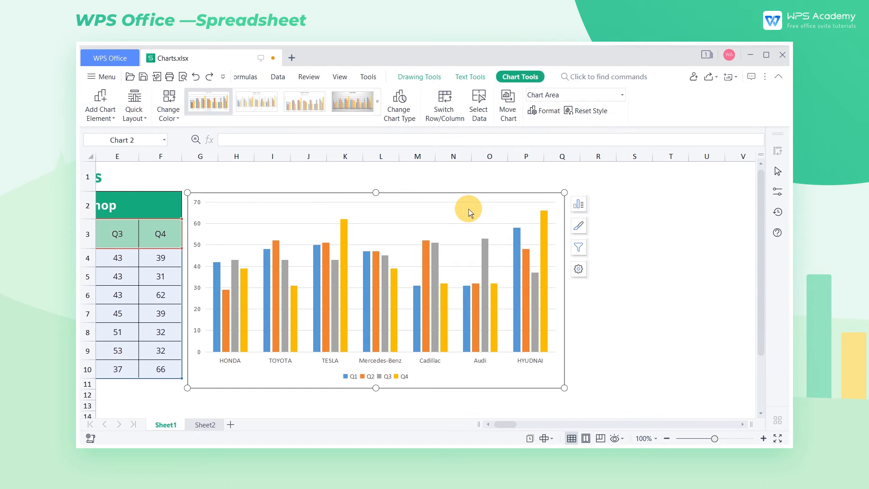
left_click(102, 113)
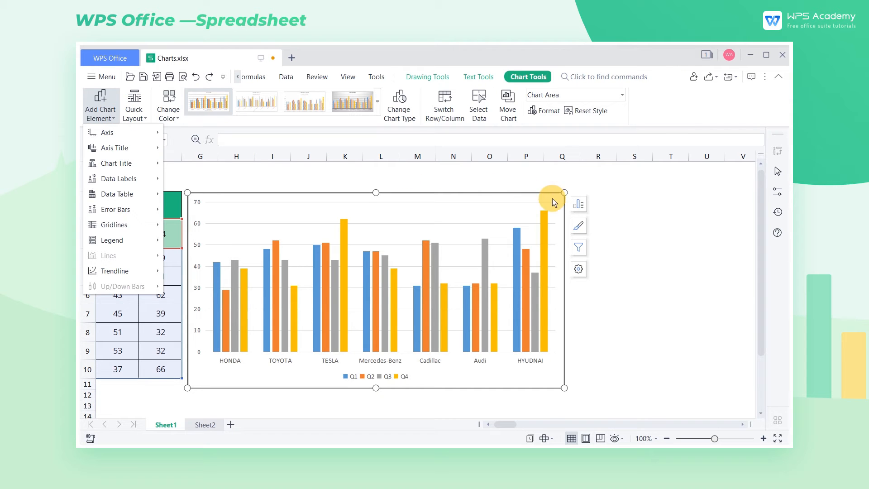
left_click(586, 207)
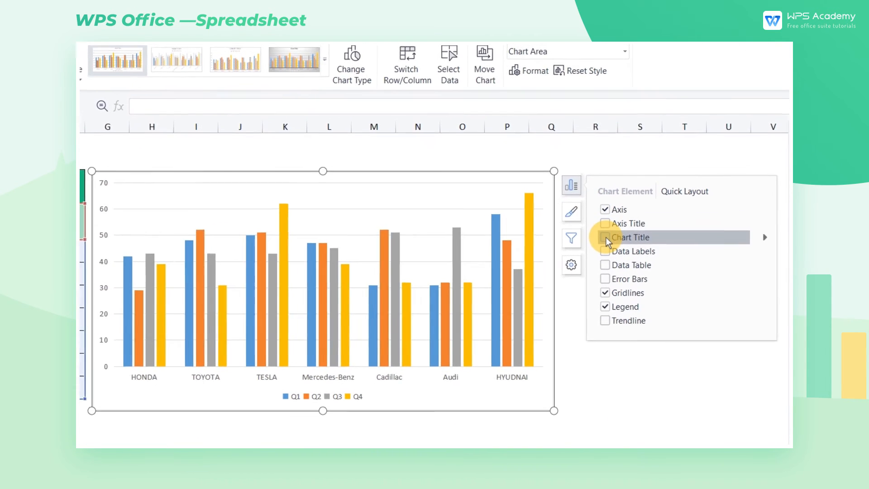
left_click(605, 237)
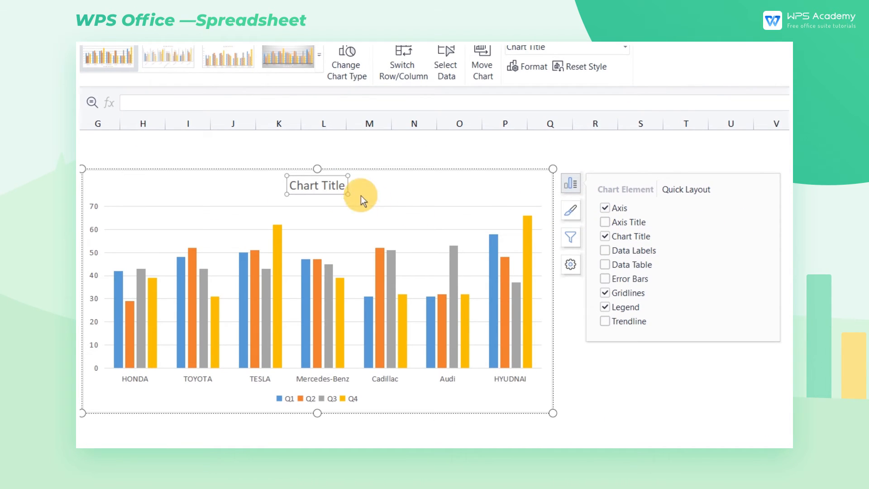
left_click(336, 190)
triple_click(336, 188)
type("Sales sheet")
left_click(395, 186)
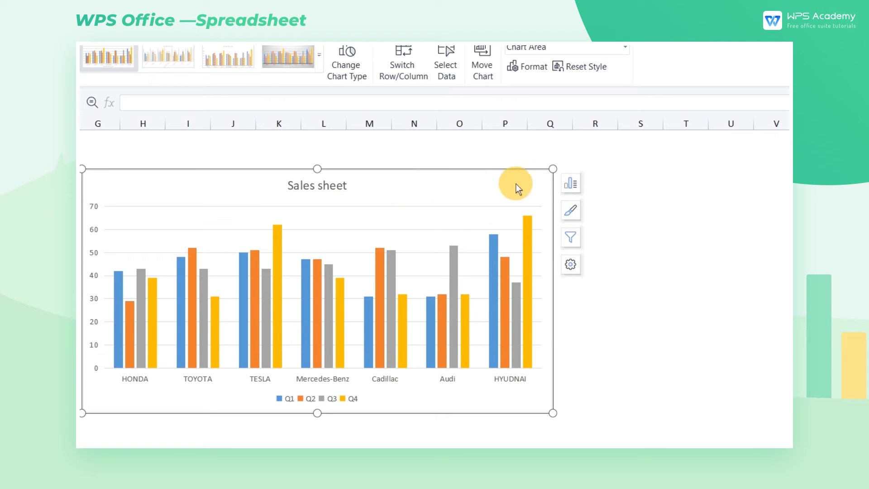
Add data labels to the columns of the "Sales sheet" chart
left_click(570, 183)
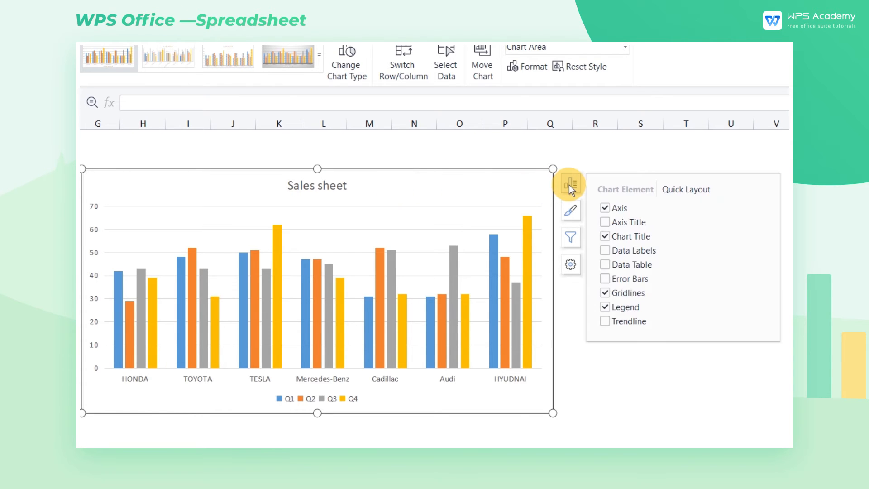
left_click(606, 250)
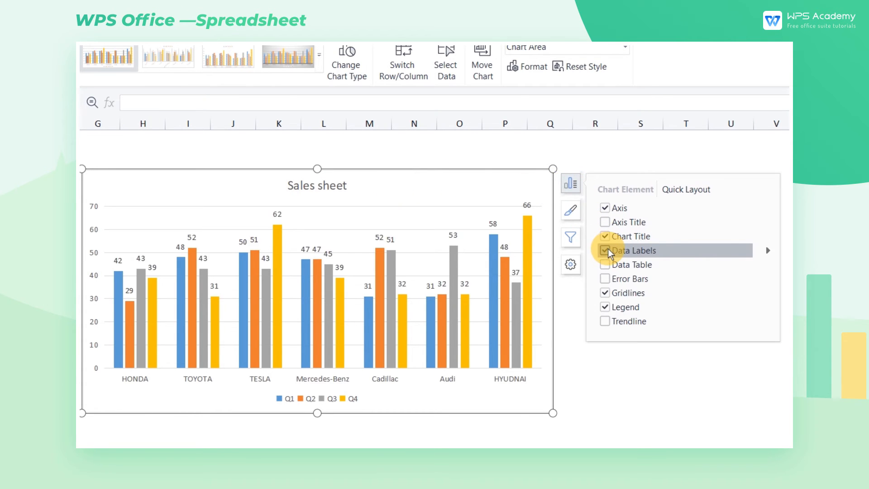
Try different data label positions, including the center and base of the columns, and return the labels to above the columns
left_click(767, 252)
left_click(767, 257)
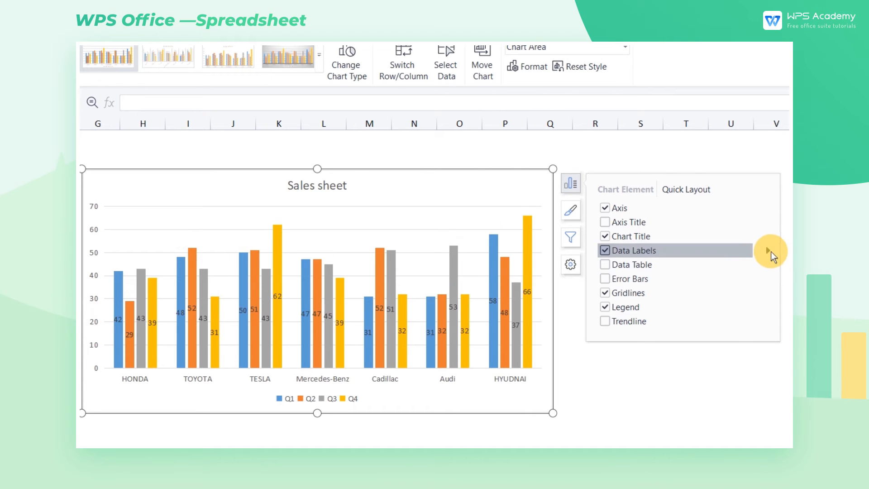
left_click(771, 251)
left_click(778, 274)
left_click(771, 249)
left_click(776, 288)
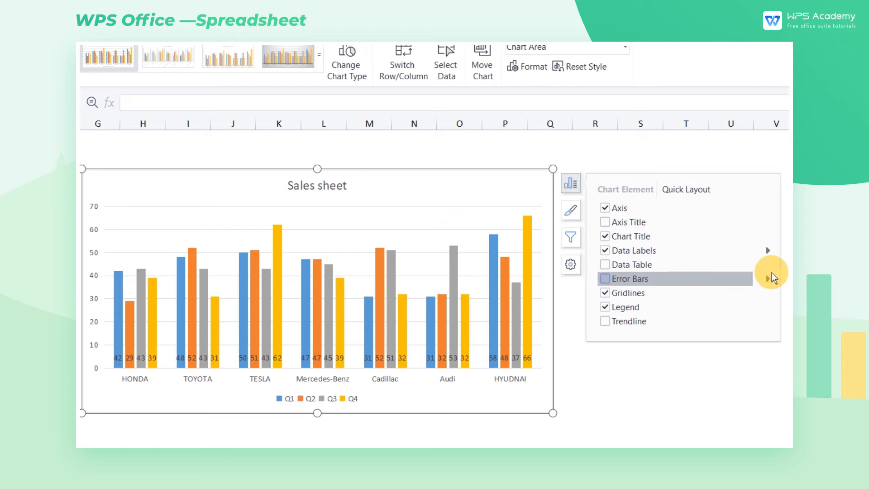
left_click(768, 251)
left_click(770, 303)
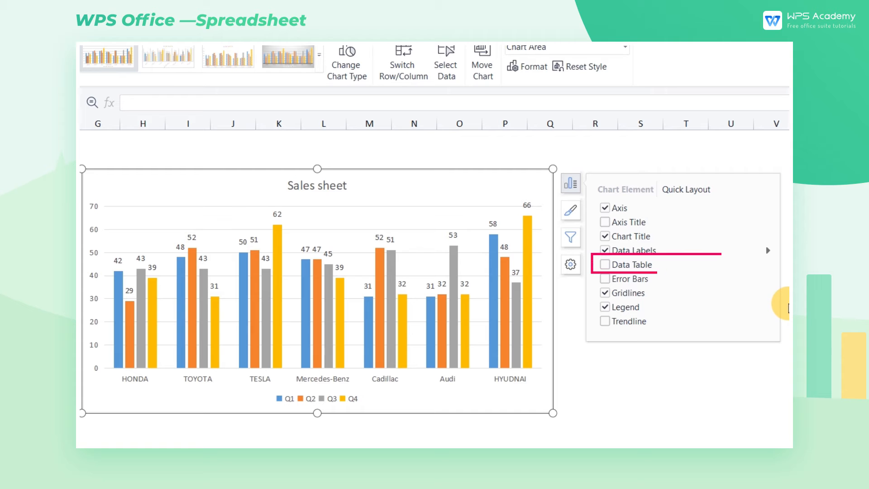
Add a data table beneath the chart, and briefly try error bars on the columns before removing them
left_click(610, 268)
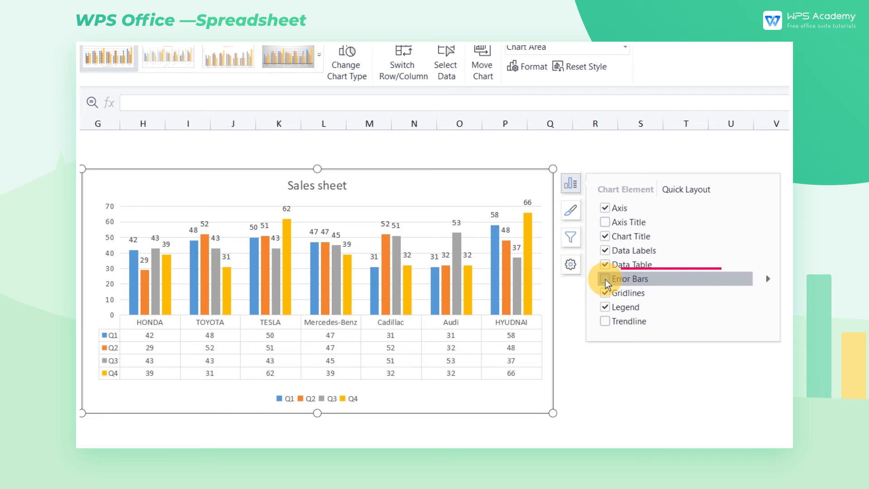
left_click(608, 282)
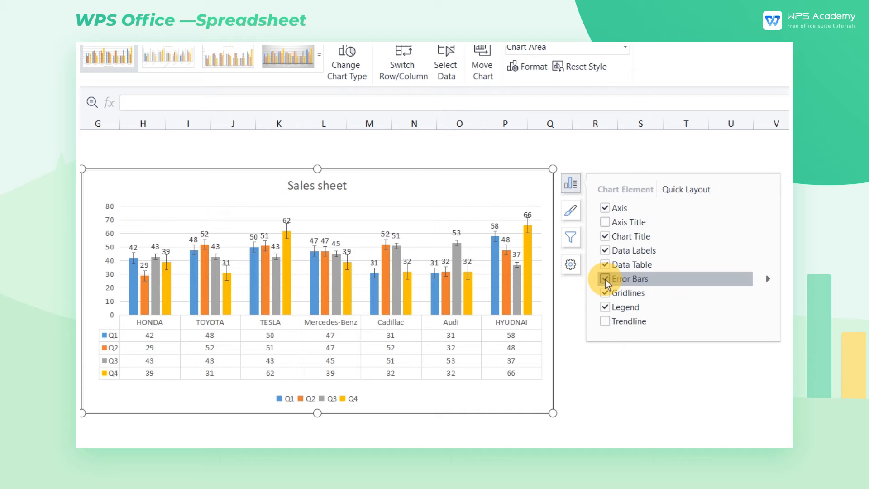
left_click(606, 280)
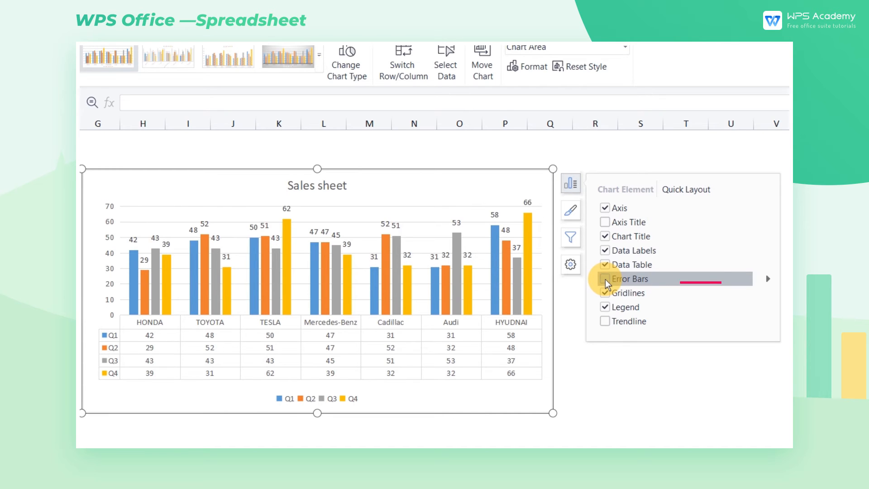
Remove the chart's gridlines, vertical axis and separate legend, and widen the chart to about the end of column R
left_click(607, 293)
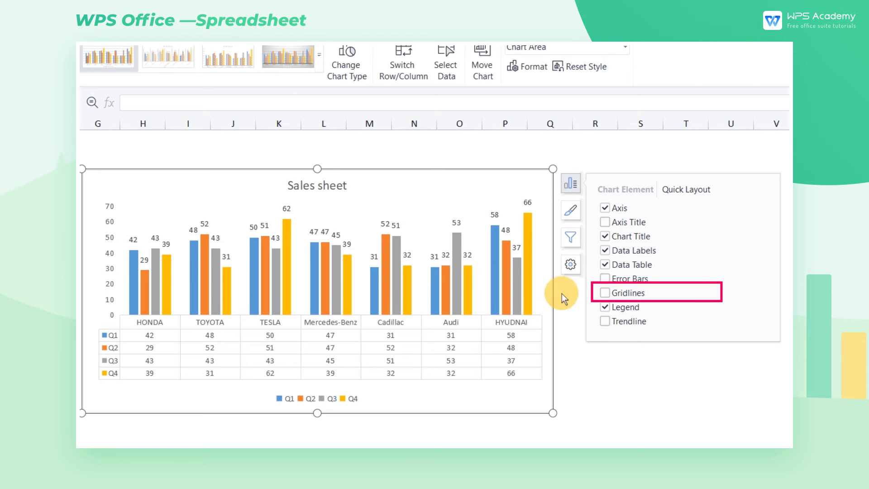
left_click(113, 258)
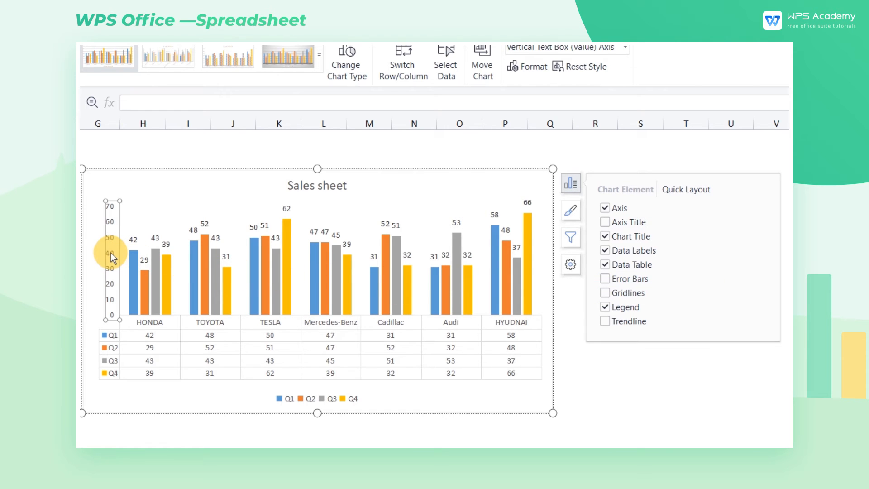
left_click(333, 399)
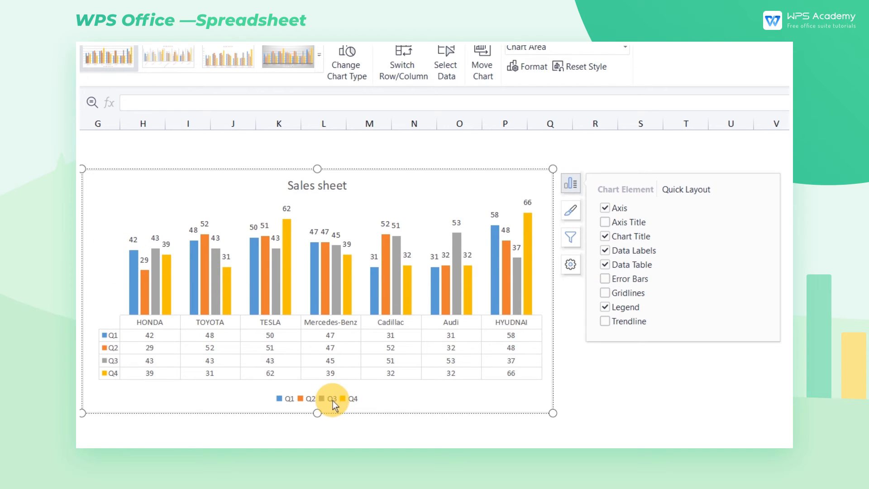
key("Delete")
left_click_drag(561, 413, 621, 416)
left_click(680, 415)
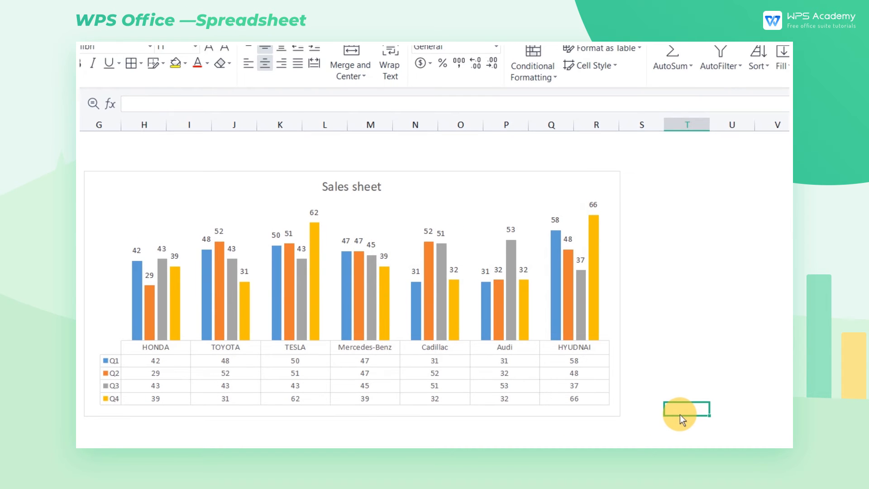
Apply the second quick layout to the "Sales sheet" chart, placing the legend below the title and leaving out the data table
left_click(572, 200)
left_click(639, 190)
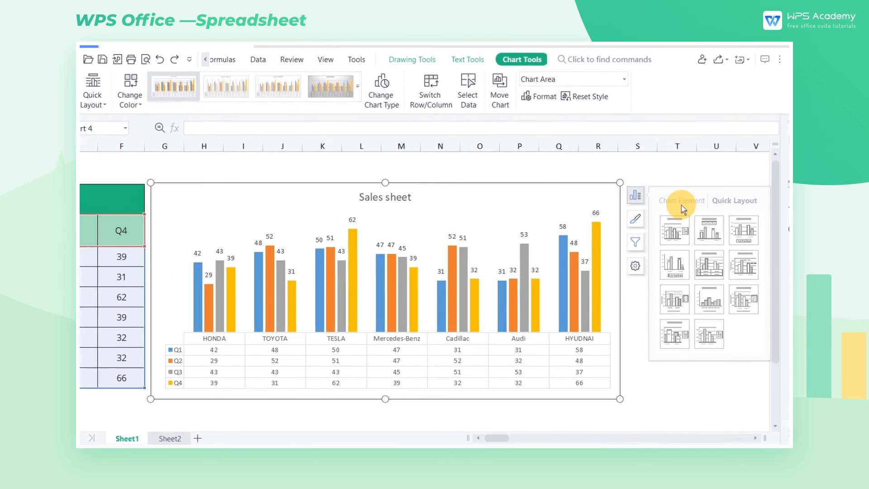
left_click(703, 233)
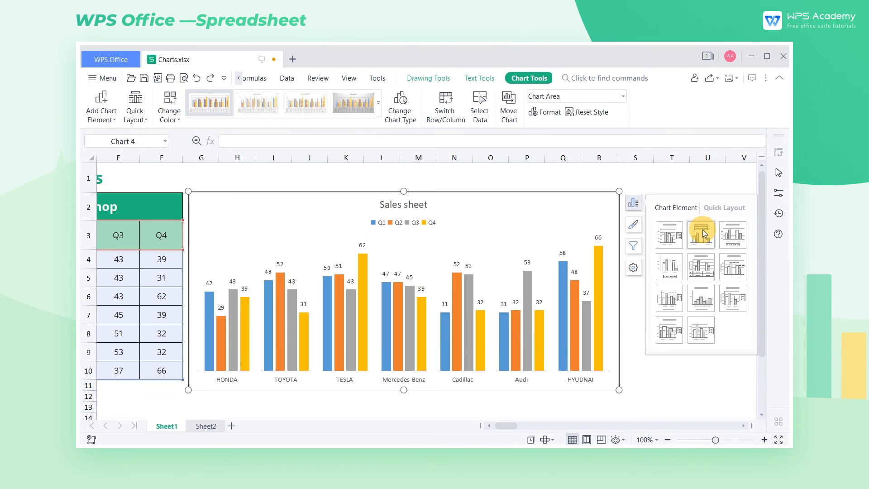
Apply the dark gray system style and the blue monochromatic color scheme to the "Sales sheet" chart
left_click(704, 237)
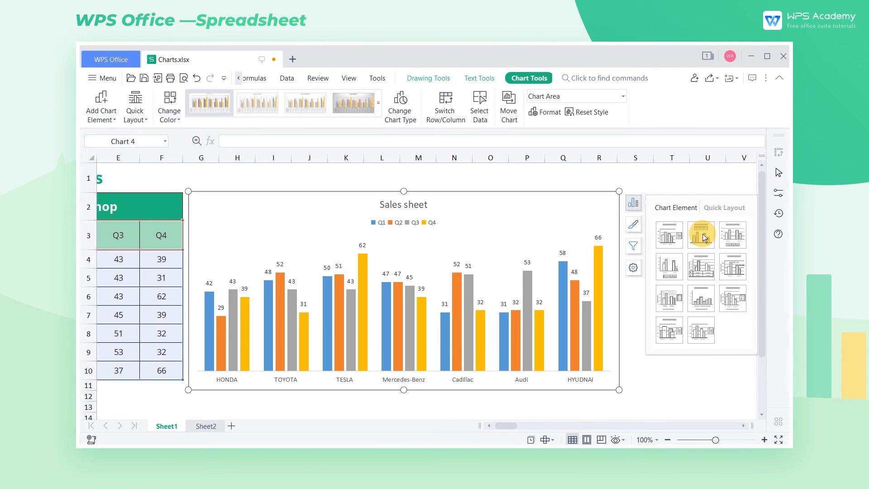
left_click(633, 224)
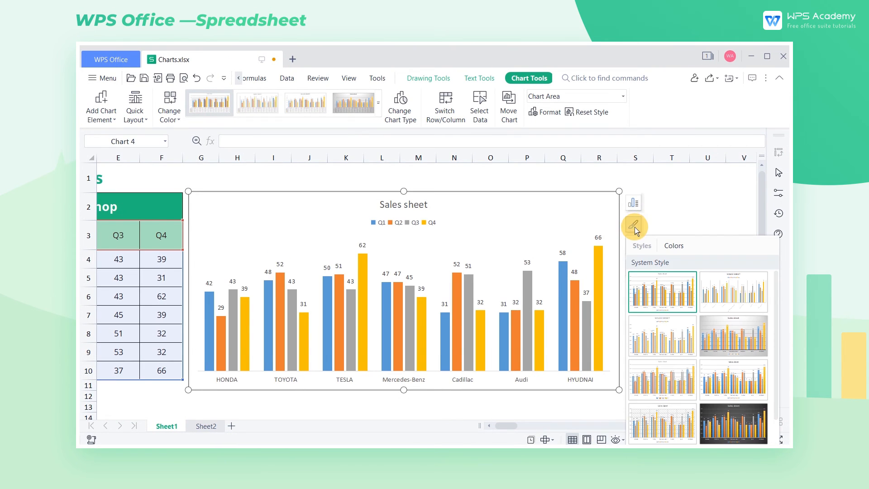
left_click(741, 417)
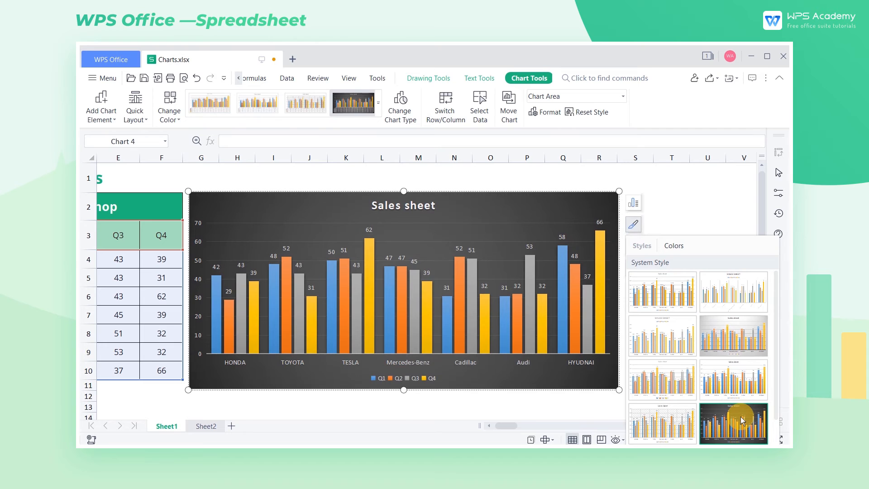
left_click(675, 245)
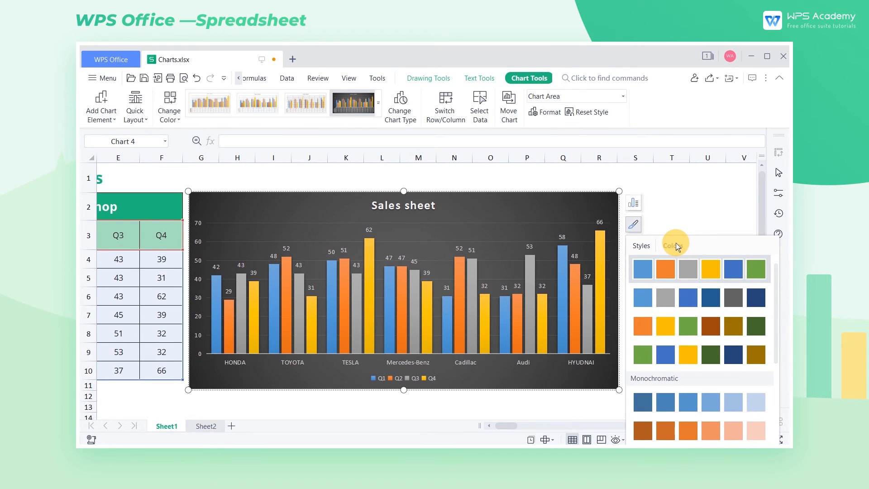
left_click(716, 408)
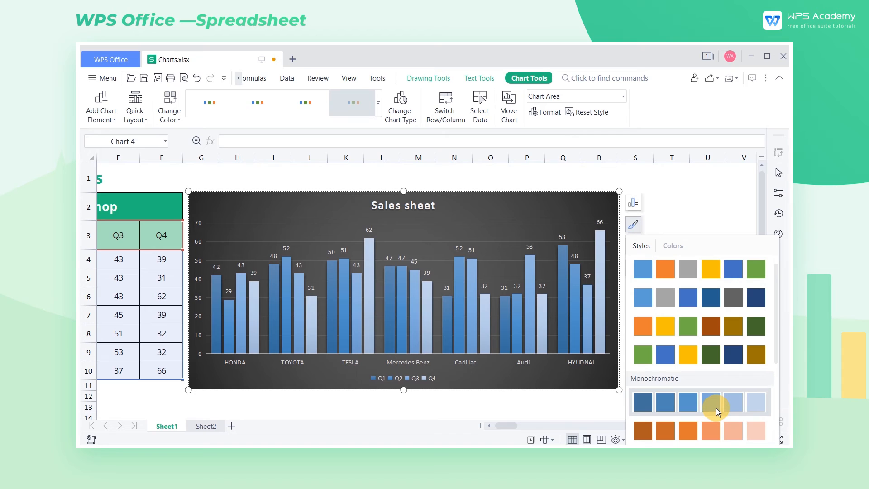
left_click(635, 225)
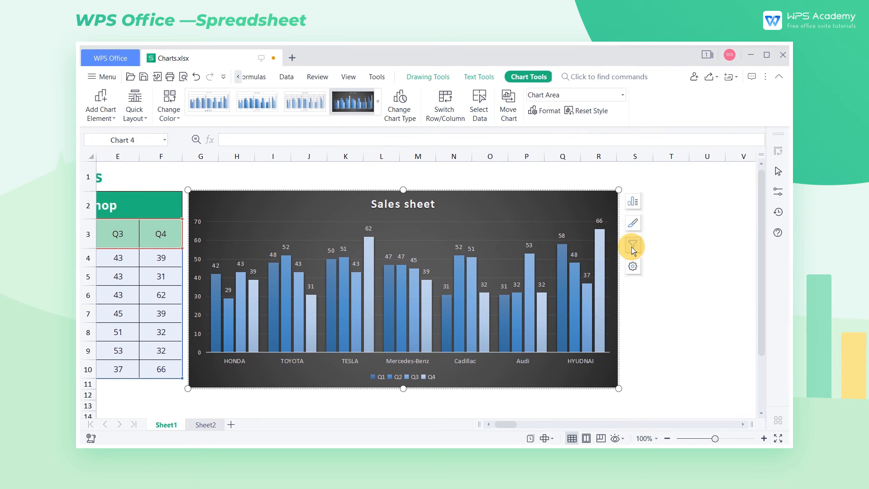
Filter the chart's categories to only HONDA and Audi, and restore all the categories
left_click(633, 247)
left_click(657, 247)
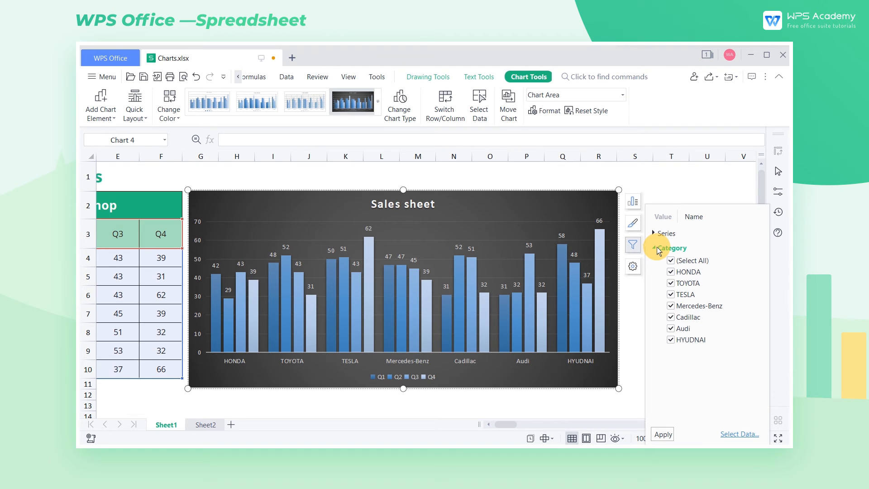
left_click(675, 261)
left_click(673, 271)
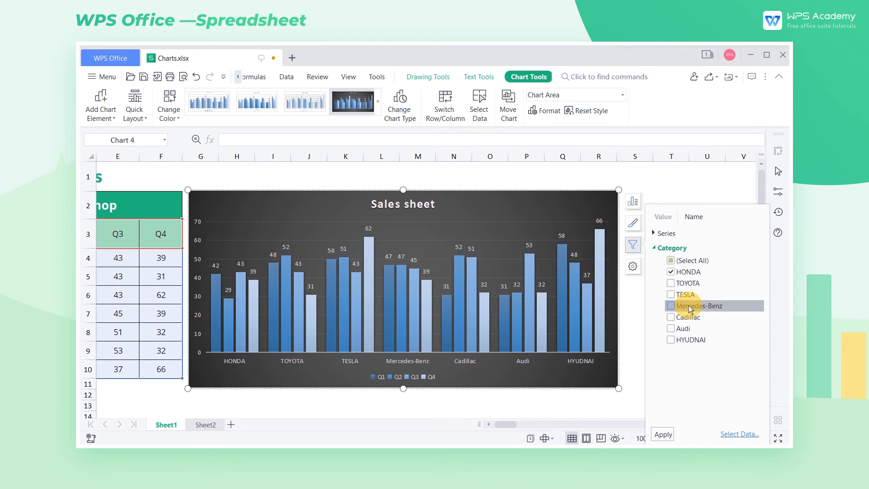
left_click(672, 328)
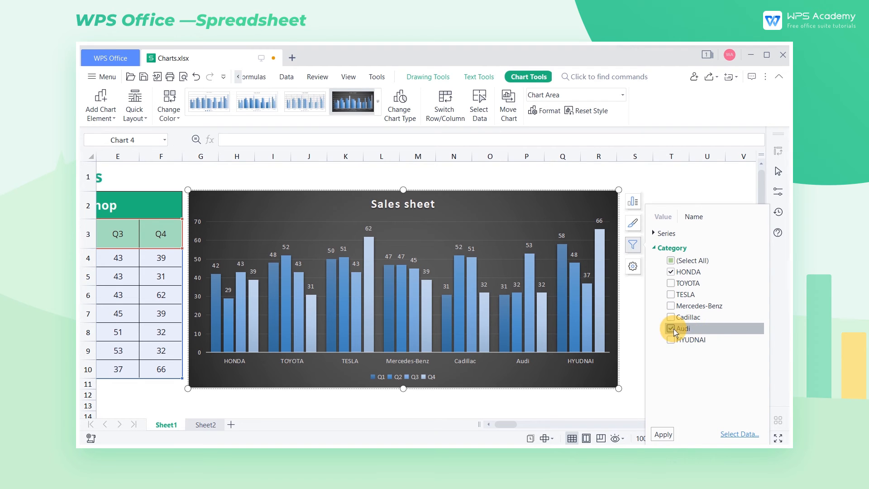
left_click(664, 435)
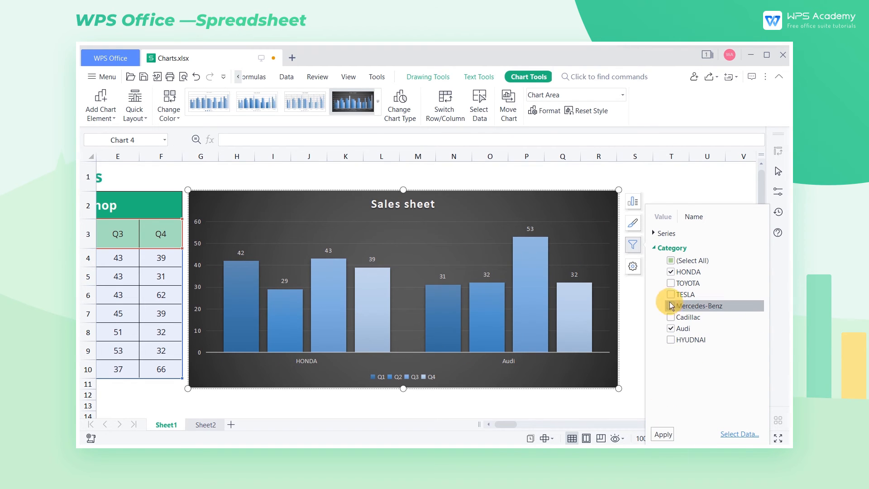
left_click(671, 261)
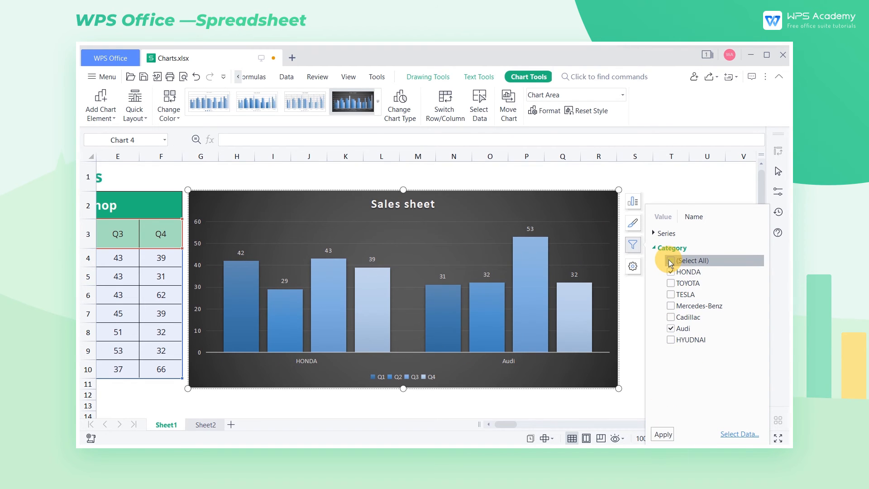
left_click(664, 435)
Fill the chart's Q1 series with solid light gold, and check the series' effect options
left_click(633, 267)
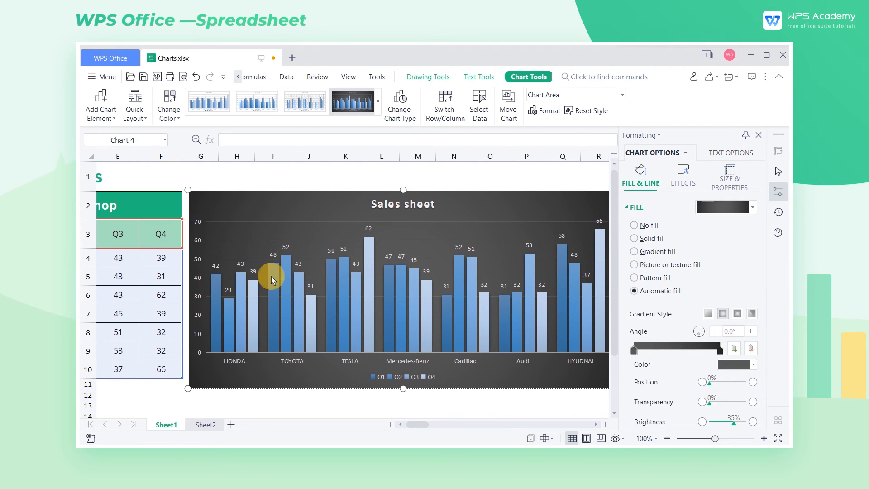
left_click(214, 290)
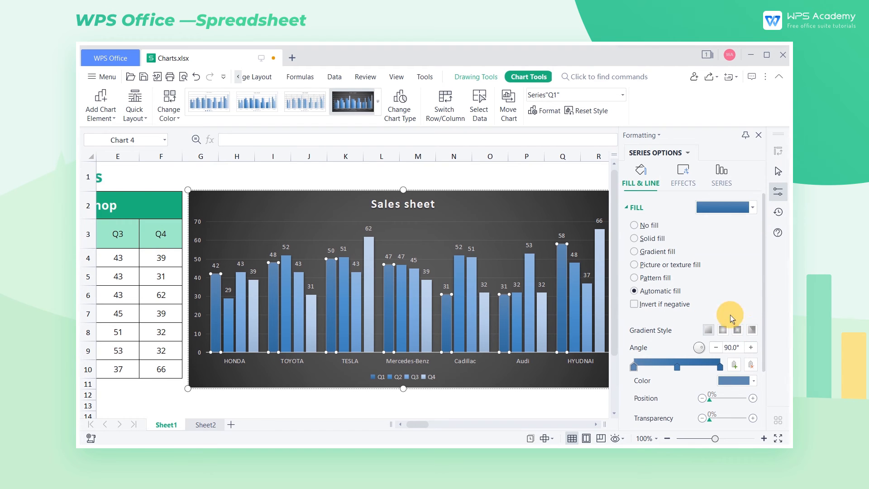
left_click(753, 208)
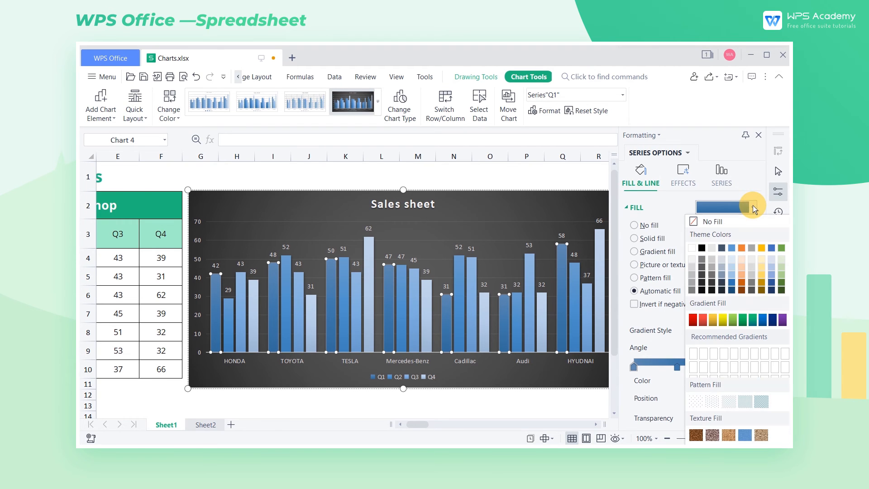
left_click(761, 267)
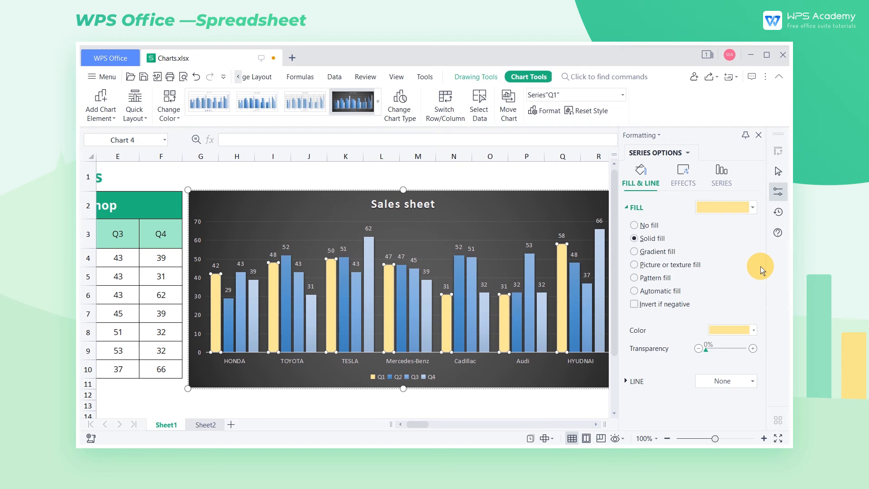
left_click(689, 173)
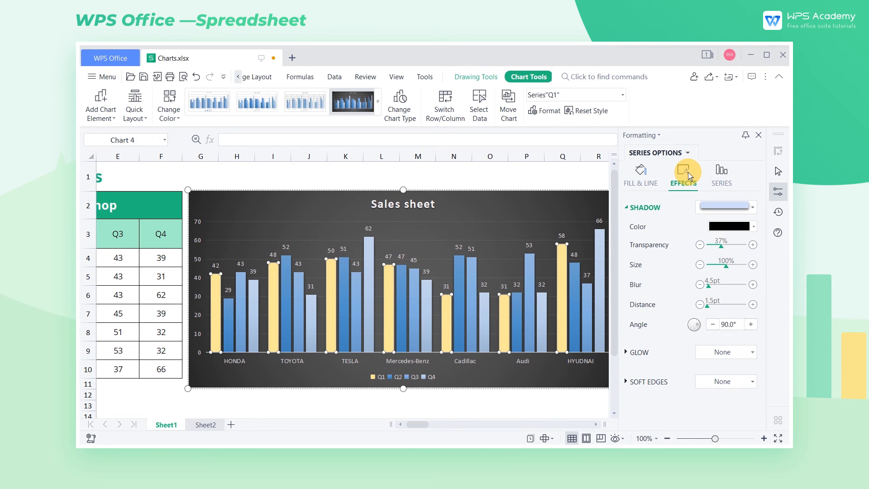
left_click(758, 136)
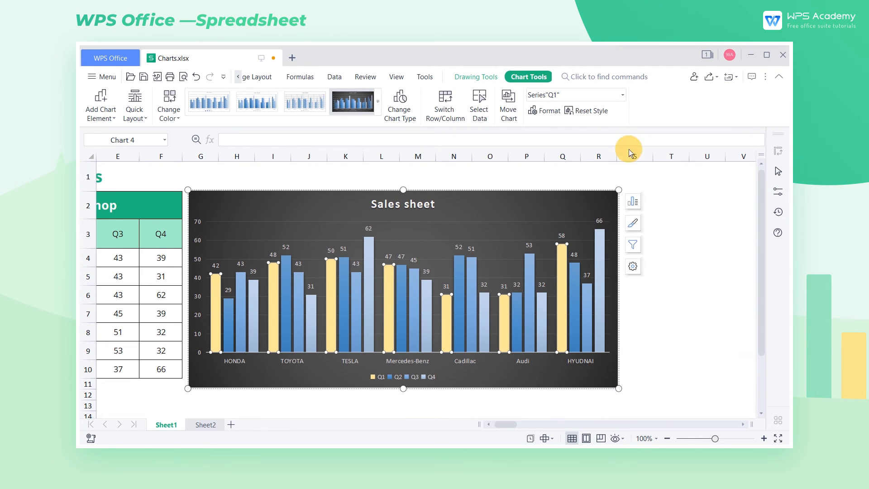
Select the Q2 series as the chart element and review its fill, effects and series formatting options
left_click(623, 95)
left_click(562, 232)
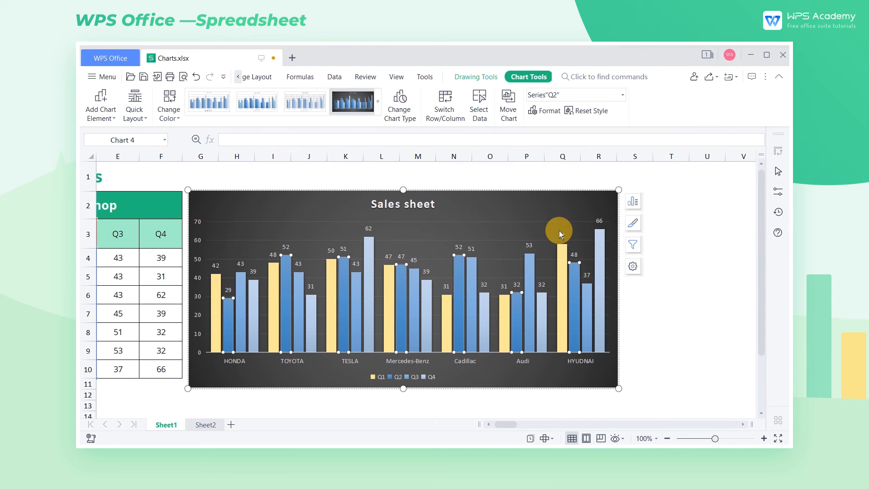
left_click(549, 111)
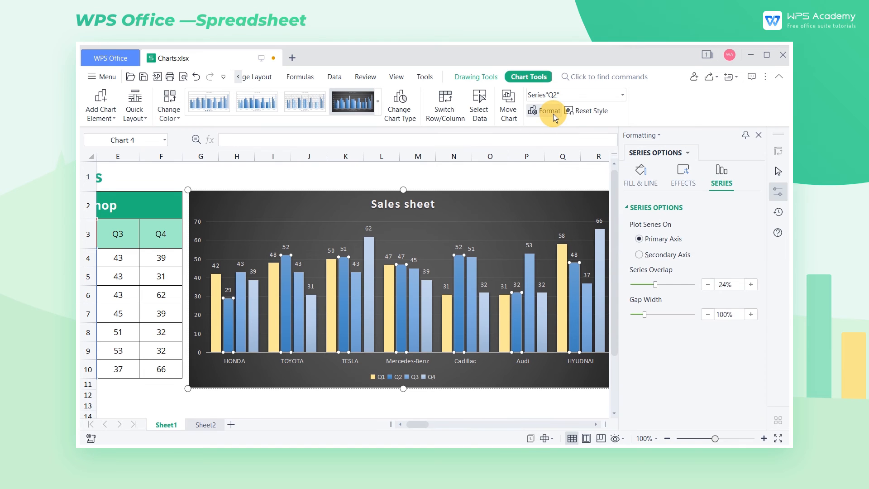
left_click(641, 172)
left_click(684, 172)
left_click(716, 173)
left_click(759, 135)
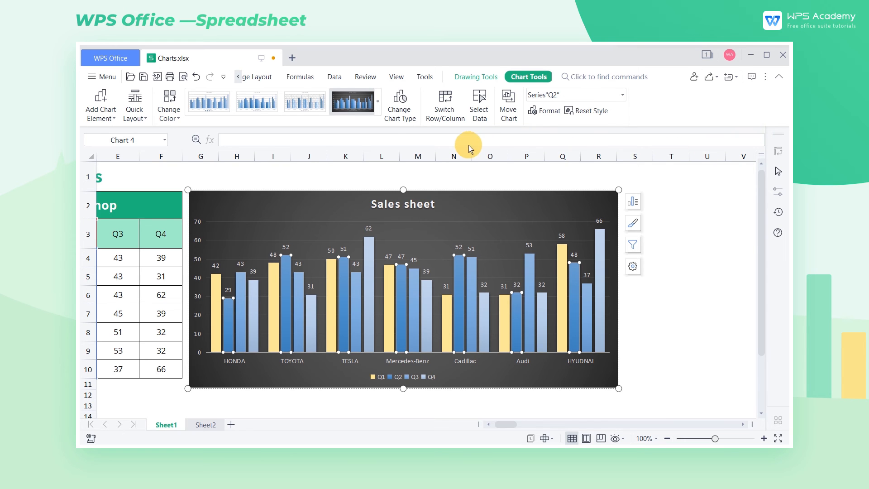
Try the chart as a clustered bar chart, and change it back to clustered column
left_click(401, 120)
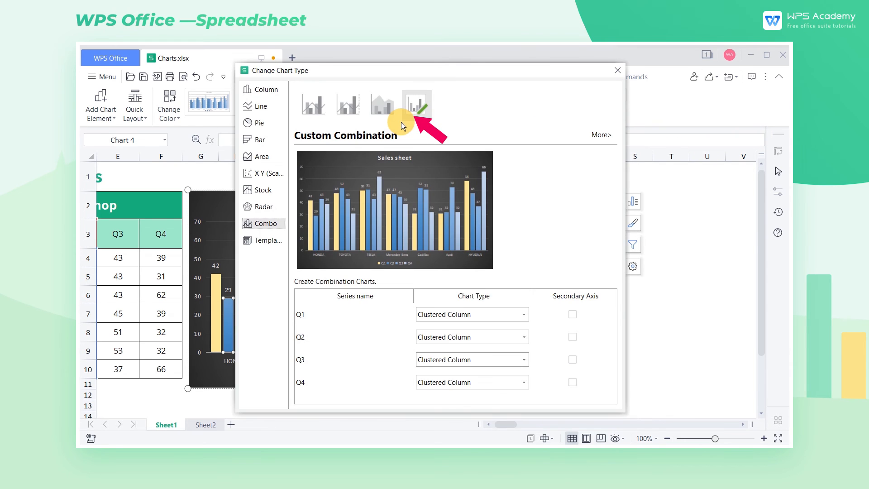
left_click(262, 139)
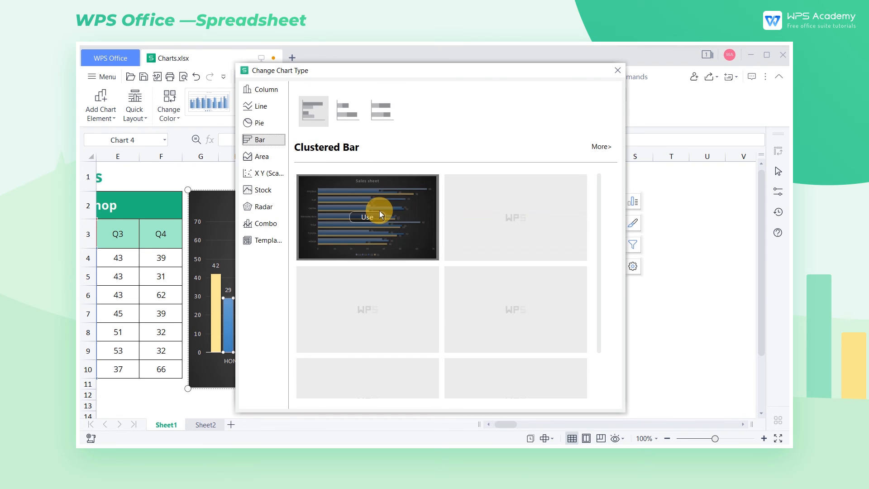
left_click(367, 216)
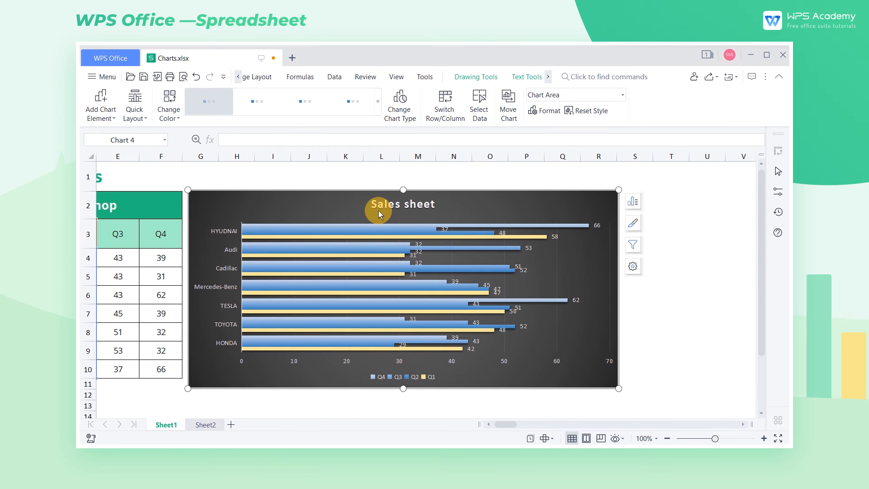
left_click(402, 118)
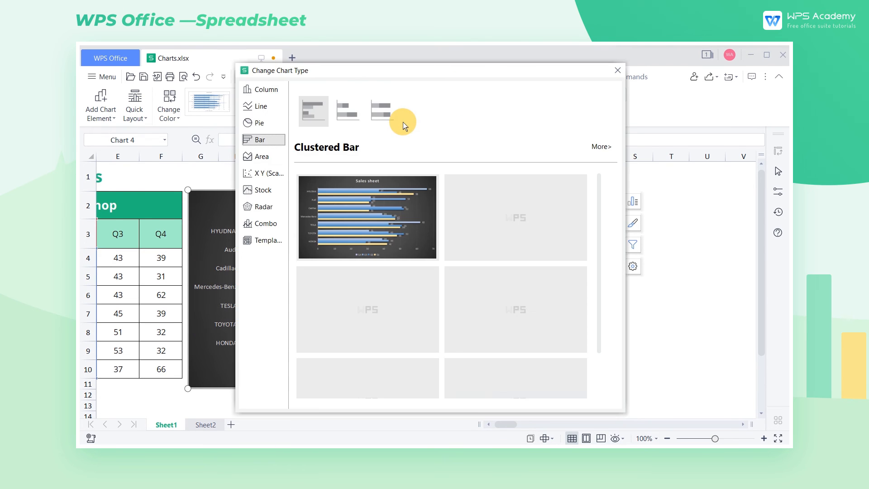
left_click(263, 89)
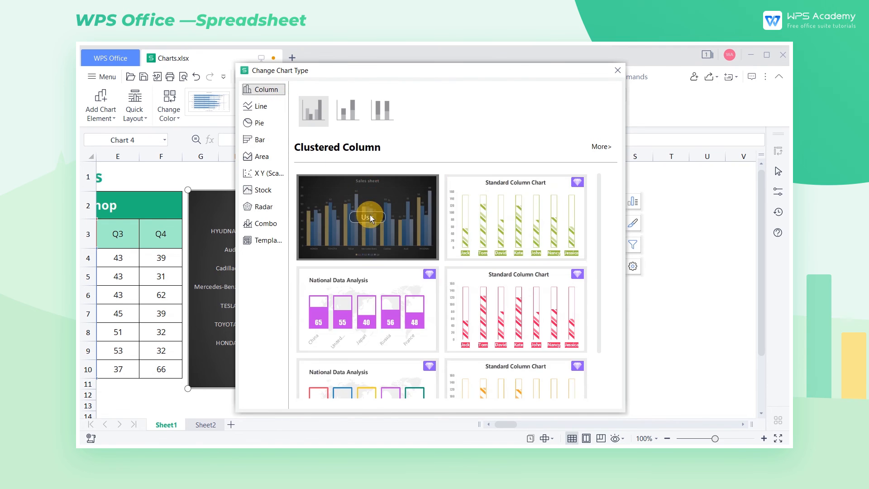
left_click(370, 217)
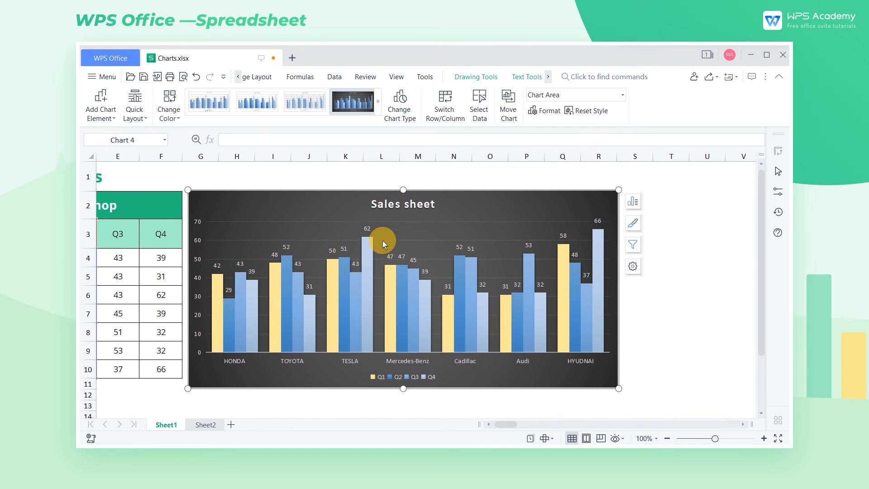
Swap the chart's rows and columns to group the sales by quarter, and swap them back to group by car brand
left_click(488, 425)
left_click(488, 424)
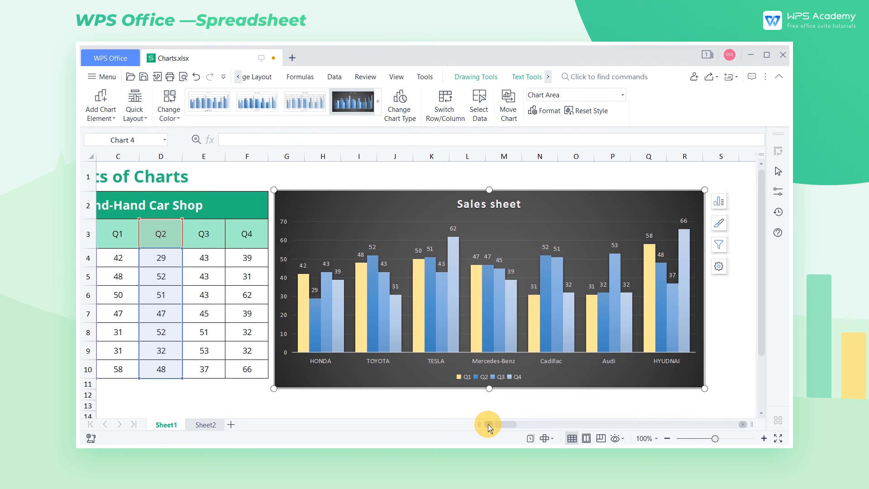
left_click(430, 116)
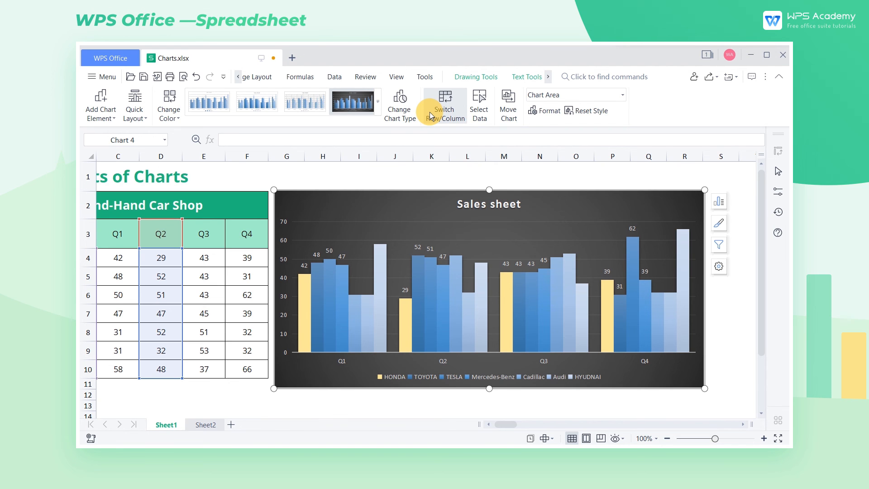
left_click(431, 117)
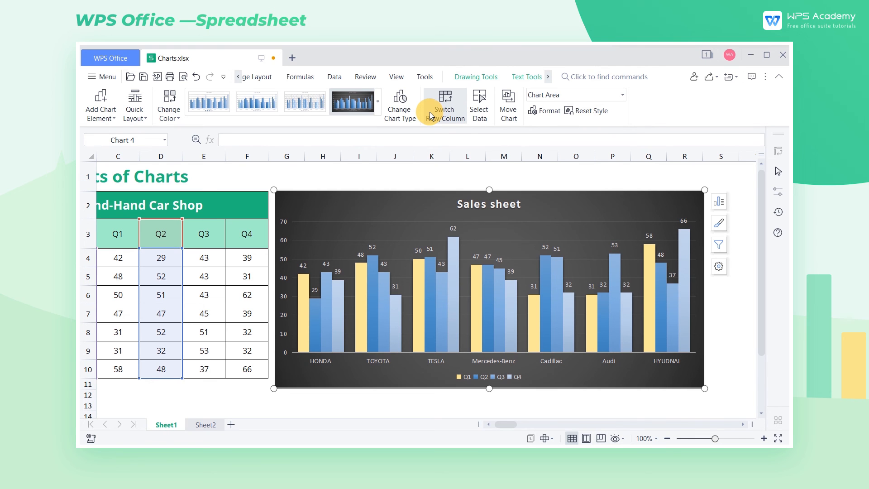
Examine the chart's data source and the name and value ranges of the Q1 series without changing them
left_click(489, 118)
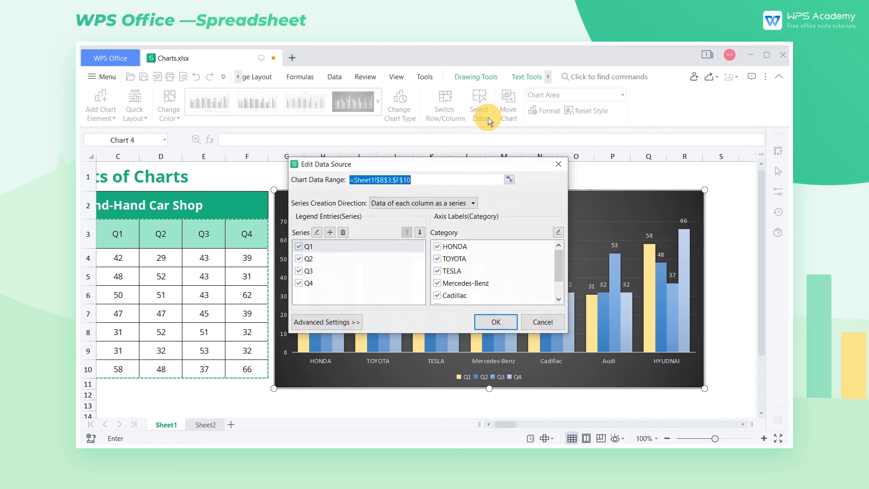
left_click_drag(462, 166, 292, 173)
left_click(147, 239)
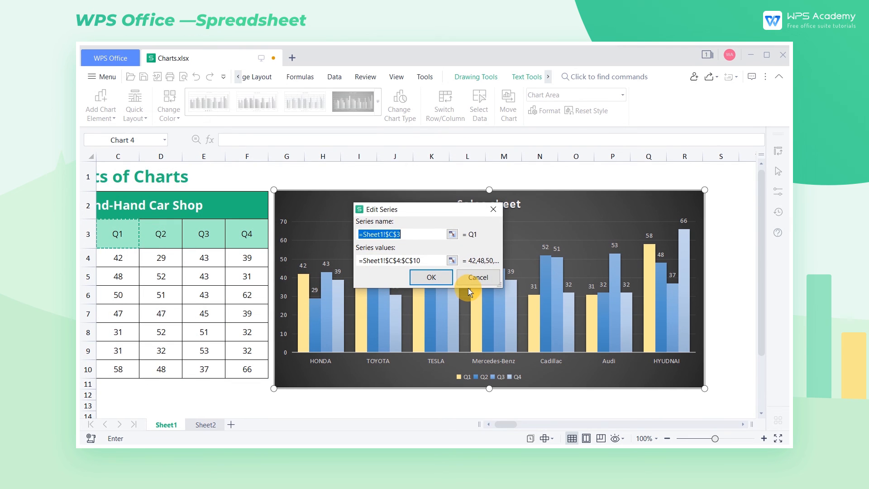
left_click(494, 209)
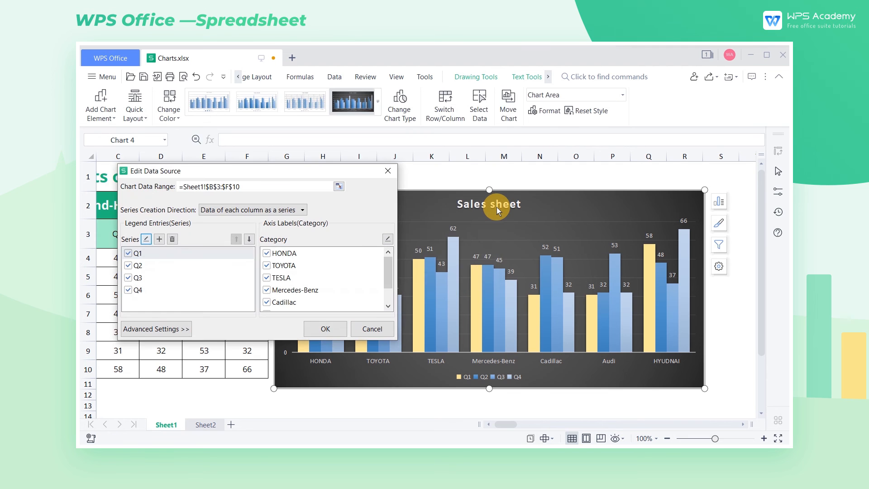
left_click(393, 173)
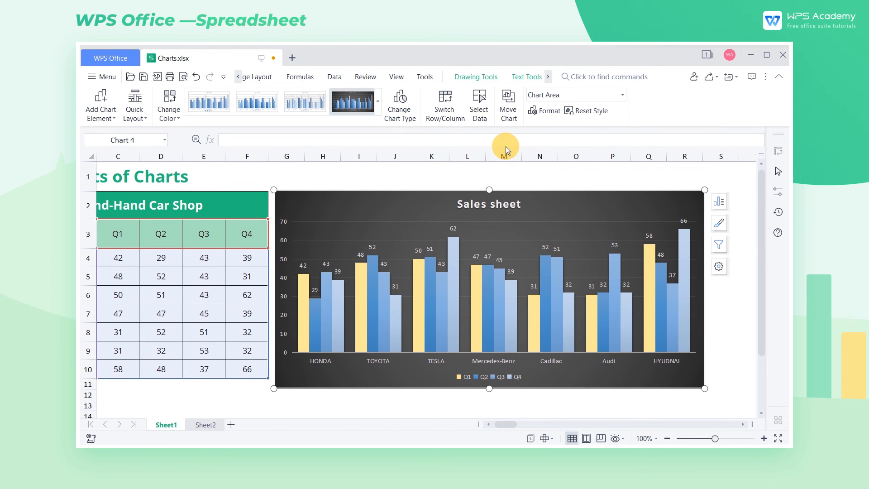
Move the chart to a new sheet named Chart1
left_click(508, 121)
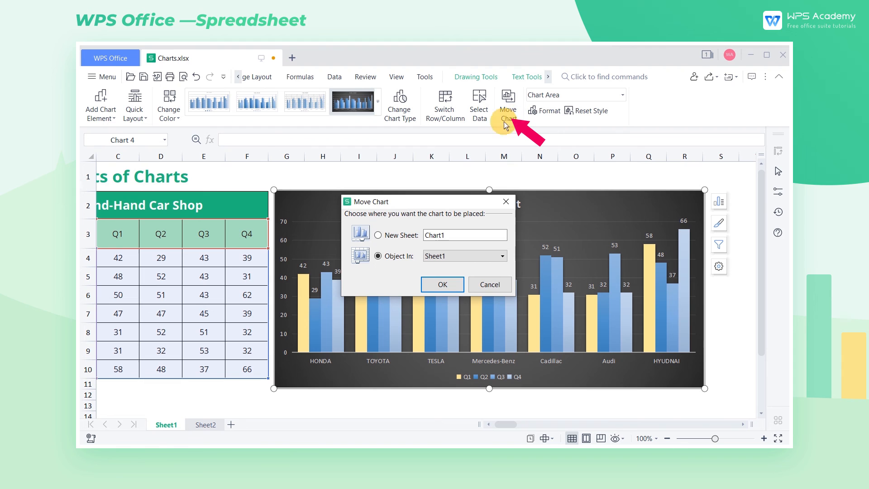
left_click(378, 235)
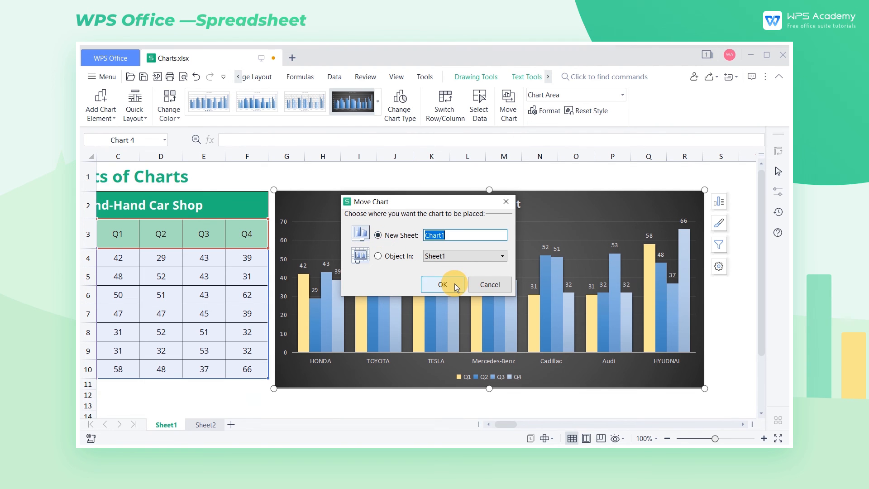
left_click(454, 283)
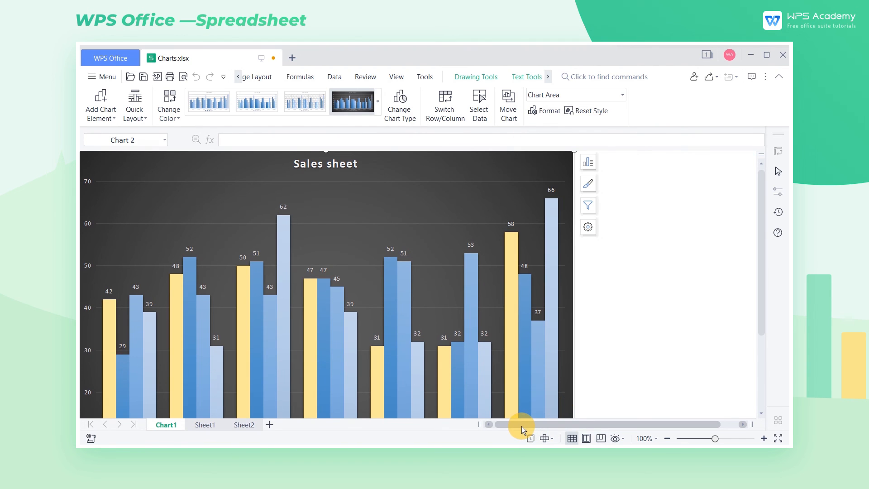
Paste a copy of the "Sales sheet" chart onto the Chart1 sheet, below the original
left_click(438, 197)
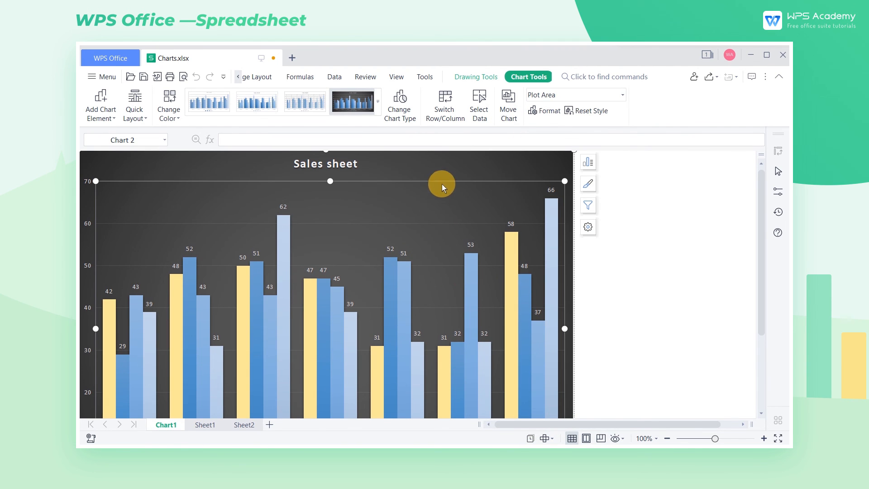
left_click(448, 170)
scroll(400, 245, "down", 10)
left_click(100, 176)
key("ctrl+v")
scroll(663, 303, "down", 2)
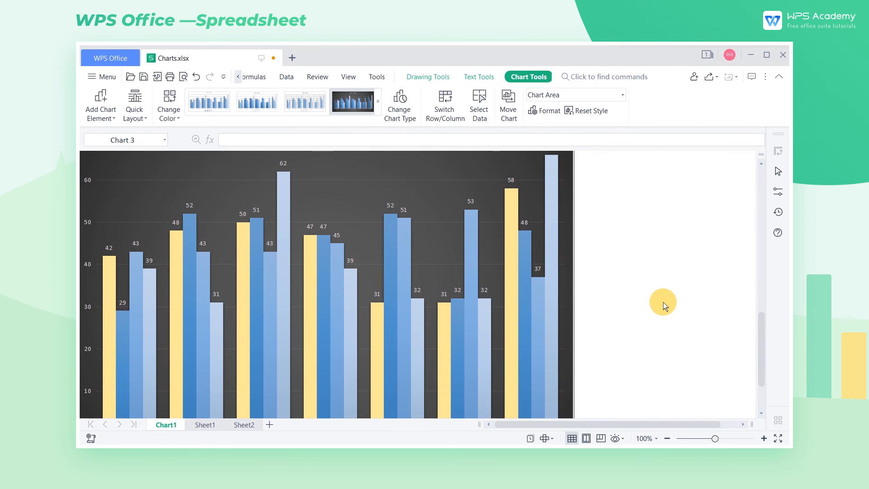